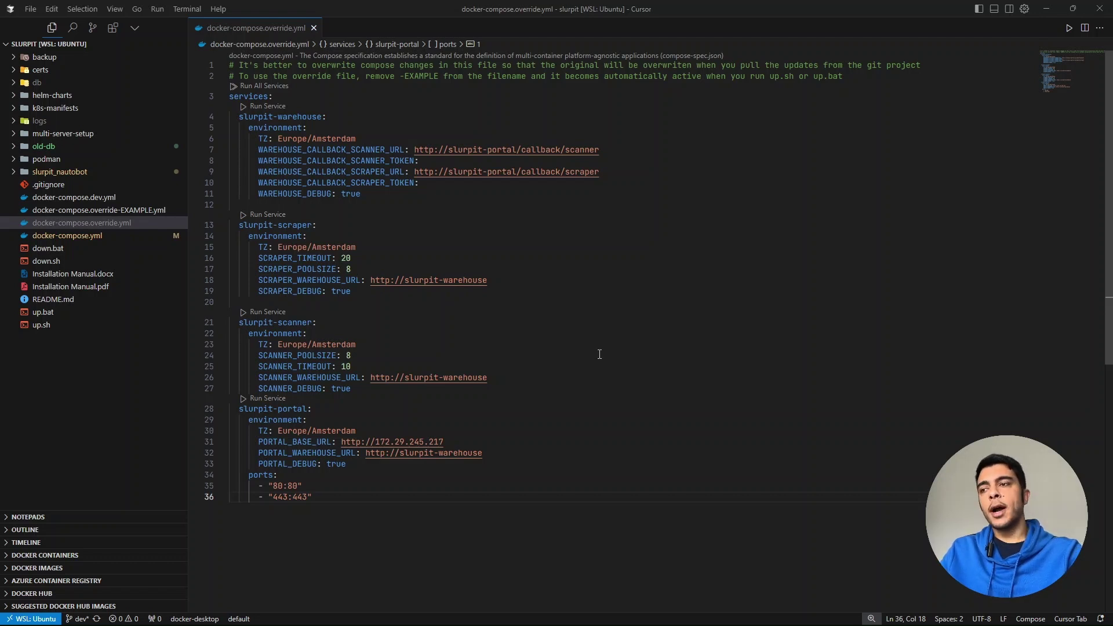
Examine the debug variables of the warehouse, scraper, scanner and portal services in docker-compose.override.yml
{"action": "double_click", "coordinate": [301, 195]}
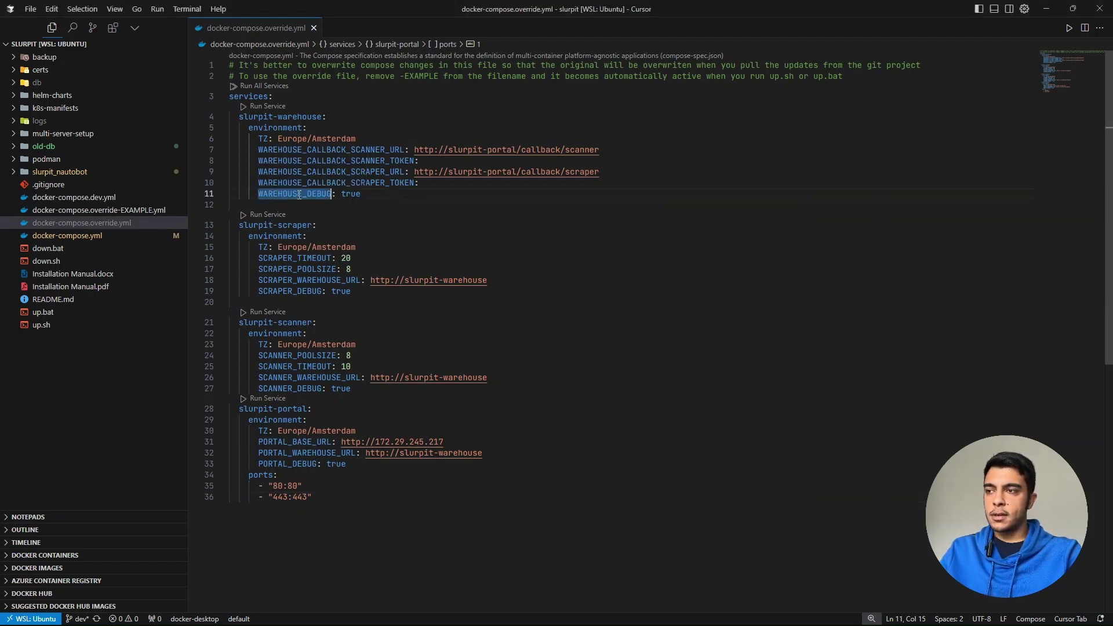
{"action": "double_click", "coordinate": [294, 291]}
{"action": "double_click", "coordinate": [289, 392]}
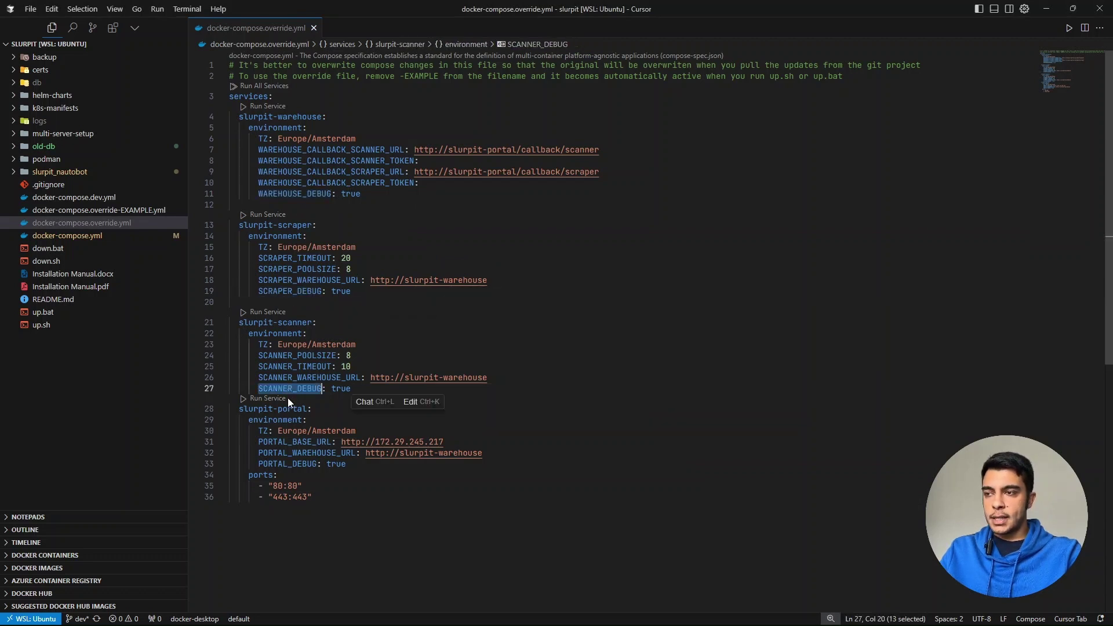
{"action": "left_click", "coordinate": [298, 468]}
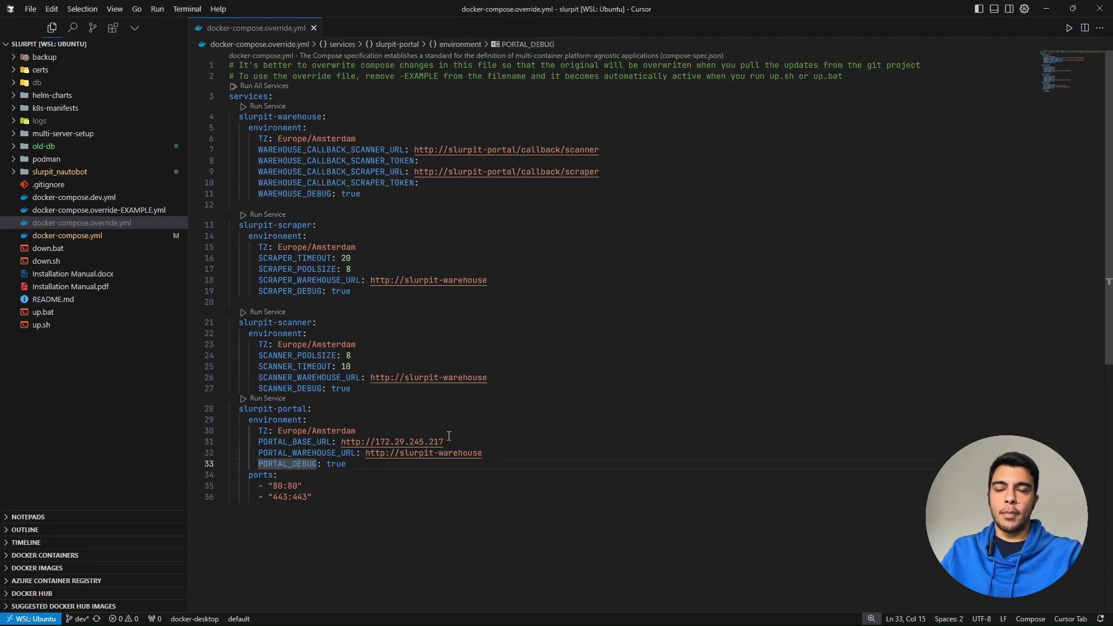
{"action": "left_click", "coordinate": [541, 323]}
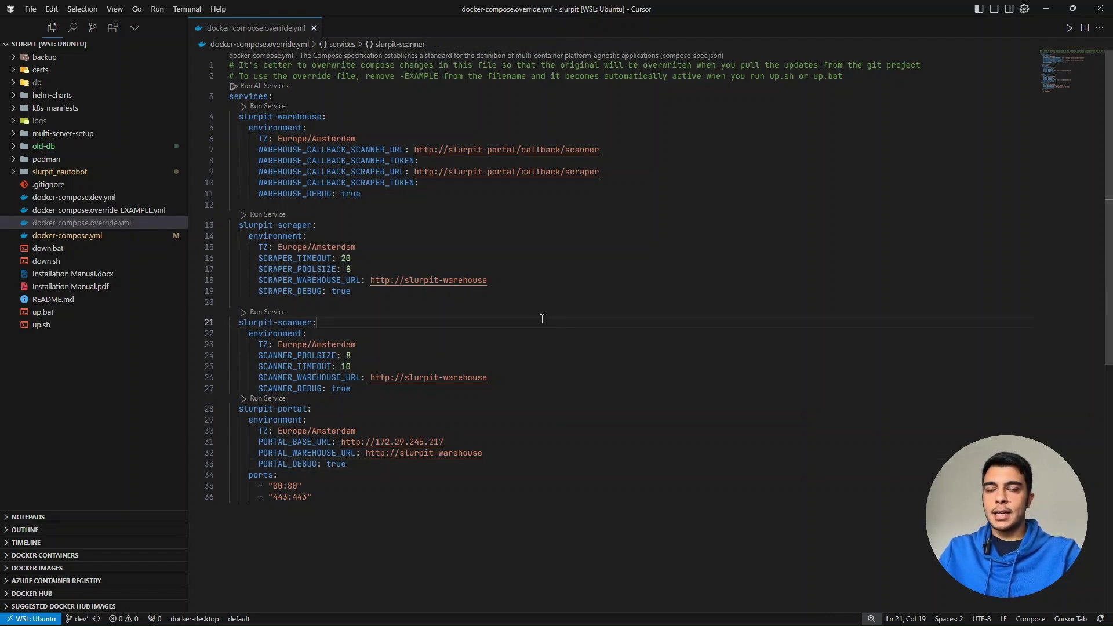
Switch to the Slurp'it portal in the browser and start the Device Finder scan from its configuration page
{"action": "key", "text": "ctrl+super+Right"}
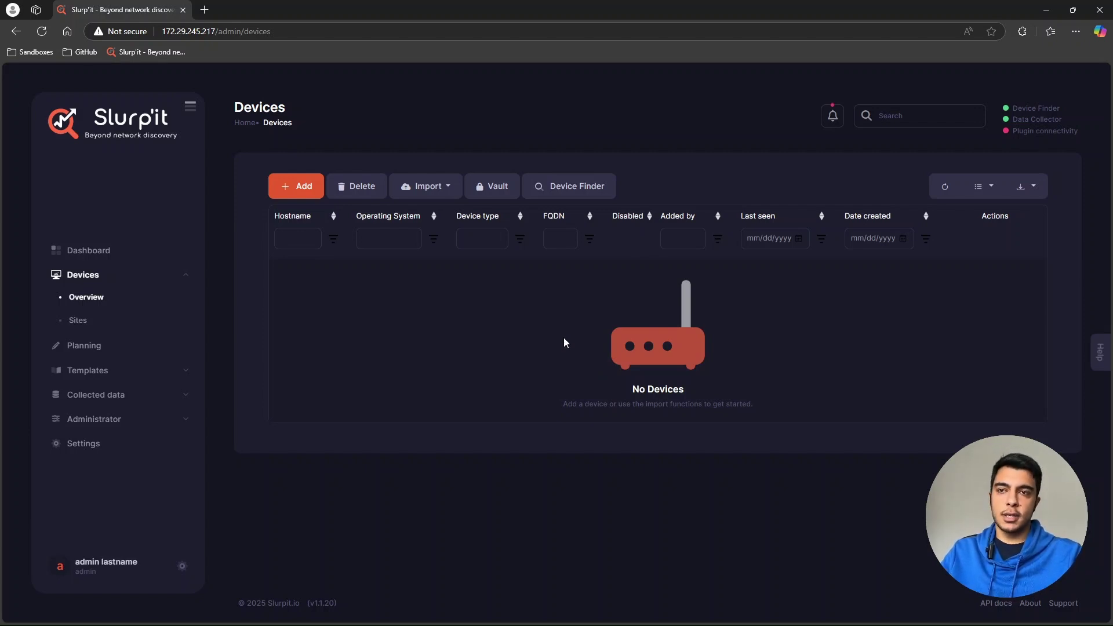
{"action": "left_click", "coordinate": [573, 186]}
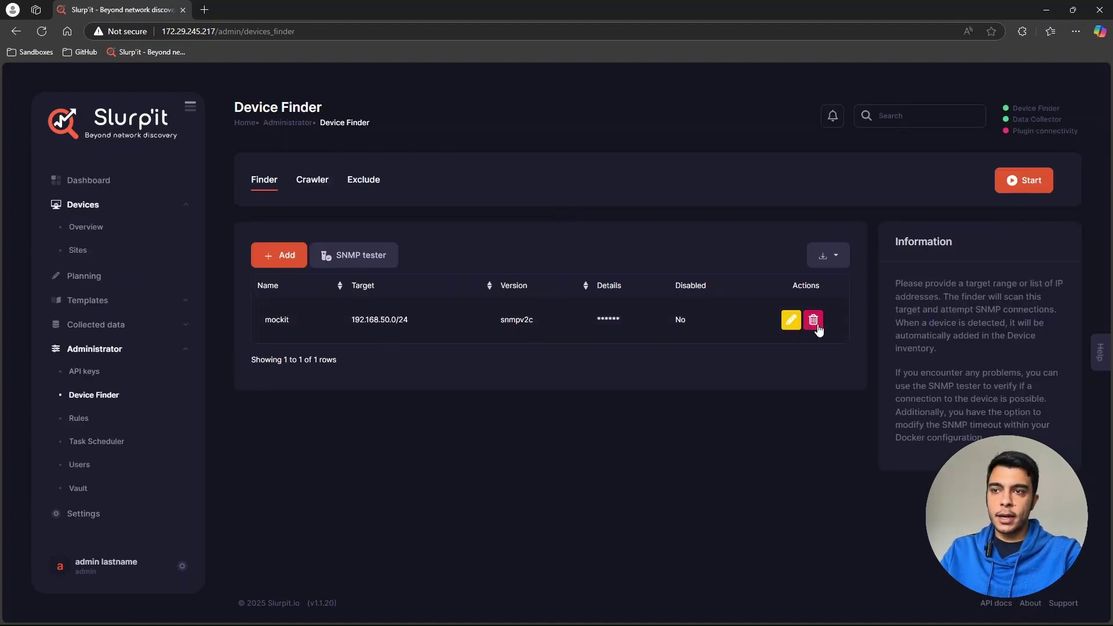
{"action": "left_click", "coordinate": [1021, 181]}
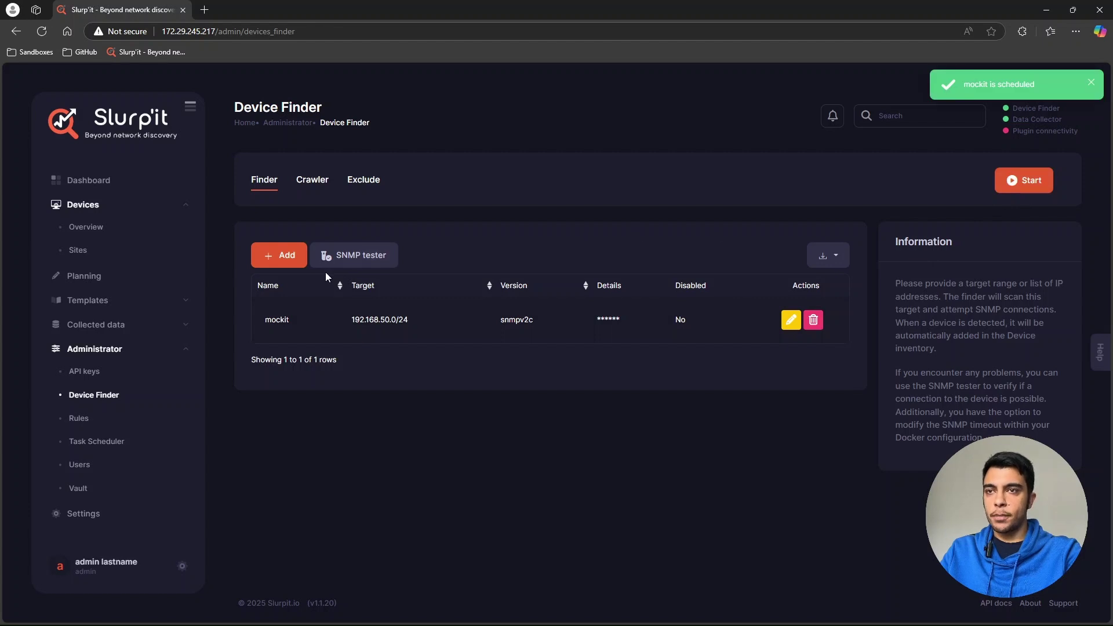
Review the SNMP settings and target range of the mockit finder entry, closing it without changes
{"action": "left_click", "coordinate": [791, 320]}
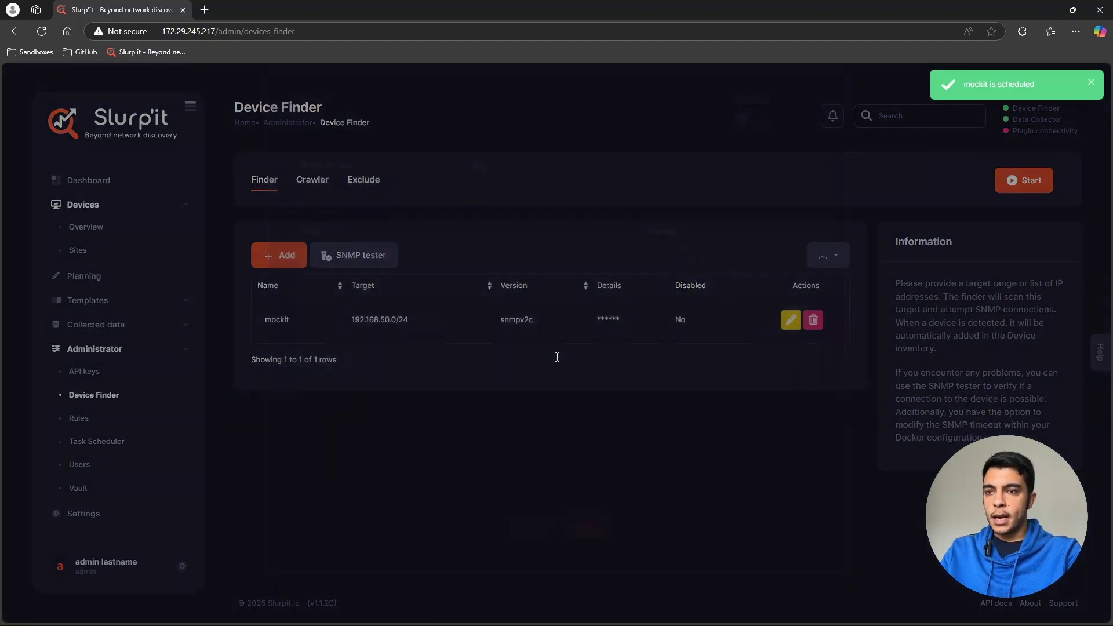
{"action": "left_click", "coordinate": [433, 275]}
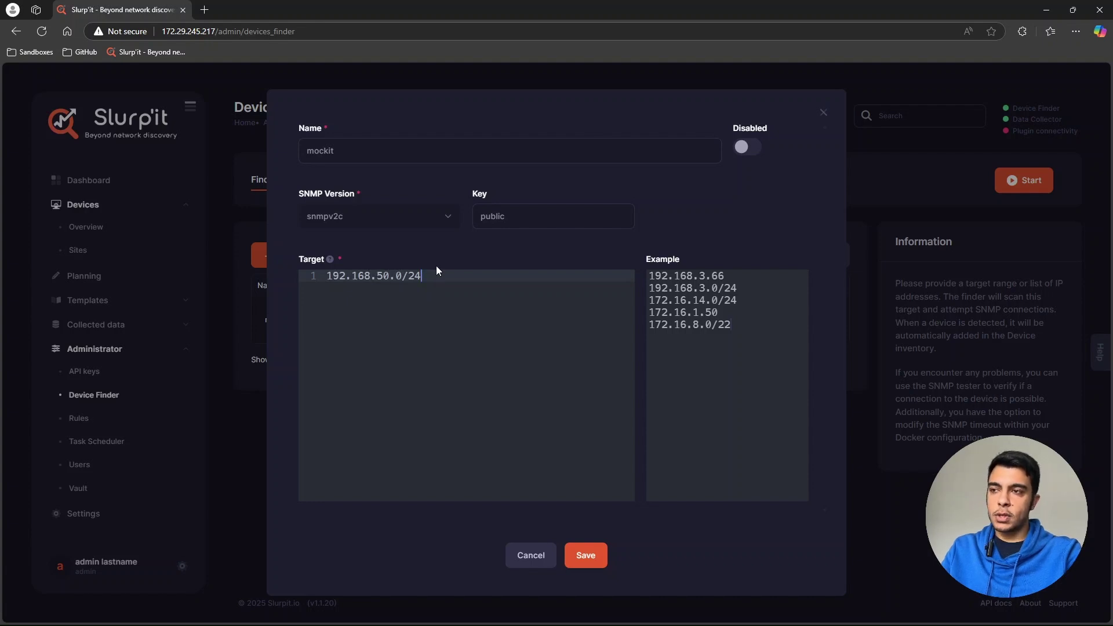
{"action": "left_click", "coordinate": [824, 112]}
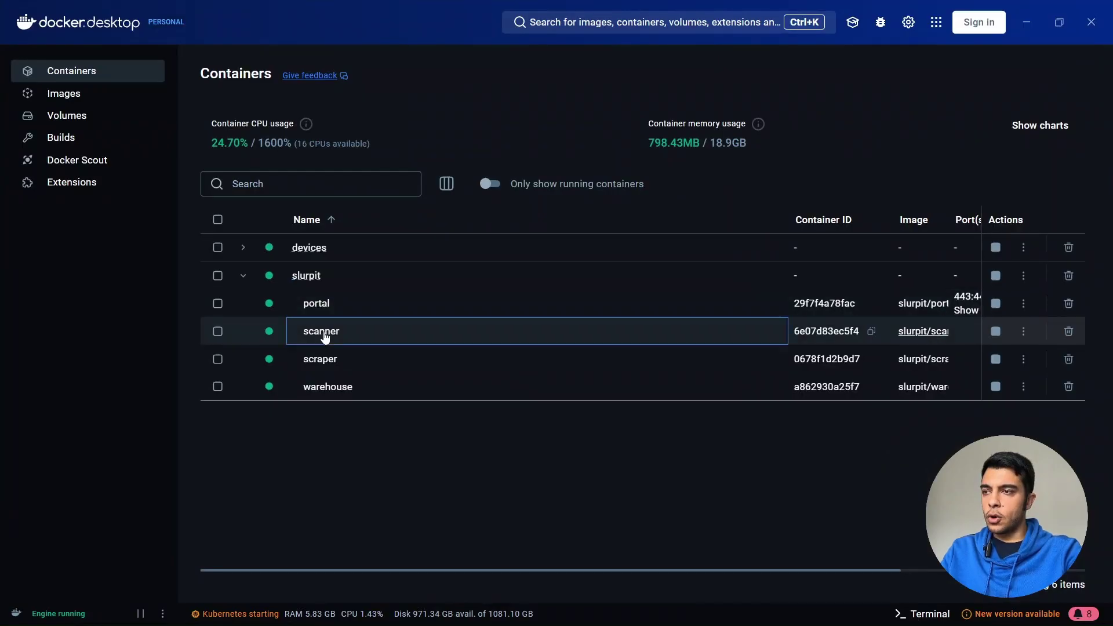
Open the scanner container's logs in Docker Desktop and examine the entries from the scan start through device discovery
{"action": "left_click", "coordinate": [324, 326]}
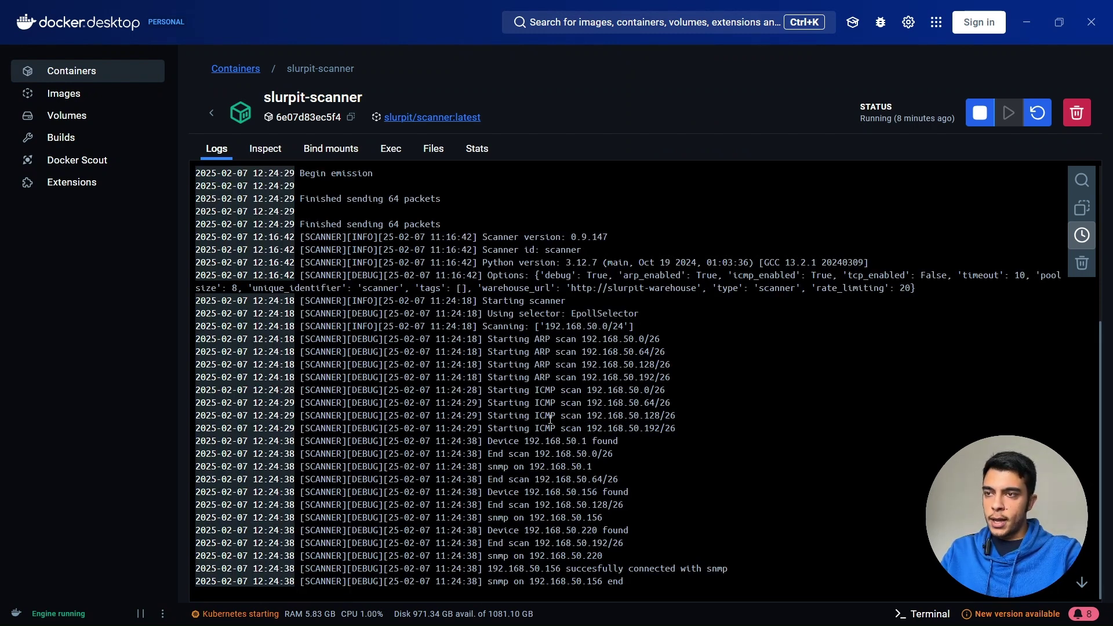
{"action": "scroll", "coordinate": [551, 420], "scroll_direction": "up", "scroll_amount": 4}
{"action": "scroll", "coordinate": [563, 443], "scroll_direction": "down", "scroll_amount": 4}
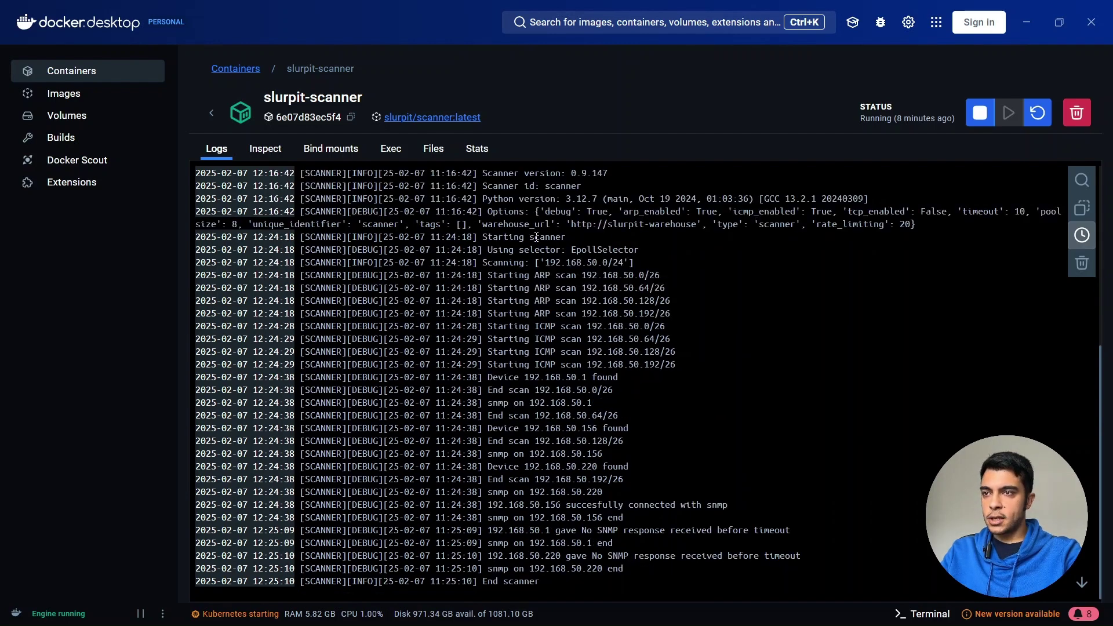
{"action": "left_click", "coordinate": [535, 235]}
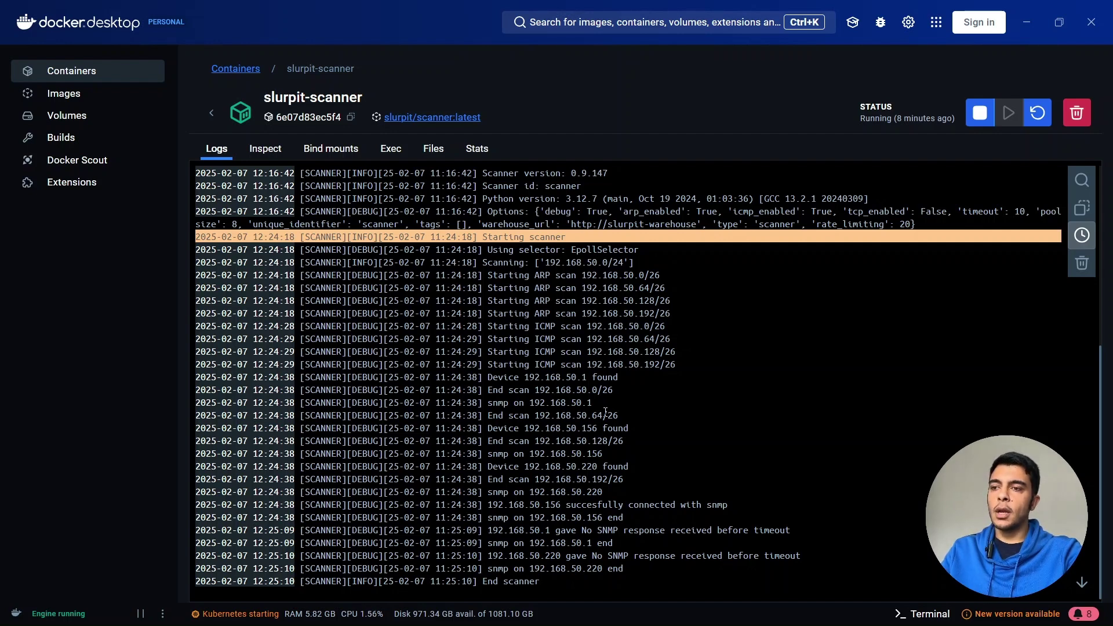
{"action": "left_click_drag", "start_coordinate": [486, 378], "coordinate": [831, 563]}
{"action": "left_click", "coordinate": [830, 564]}
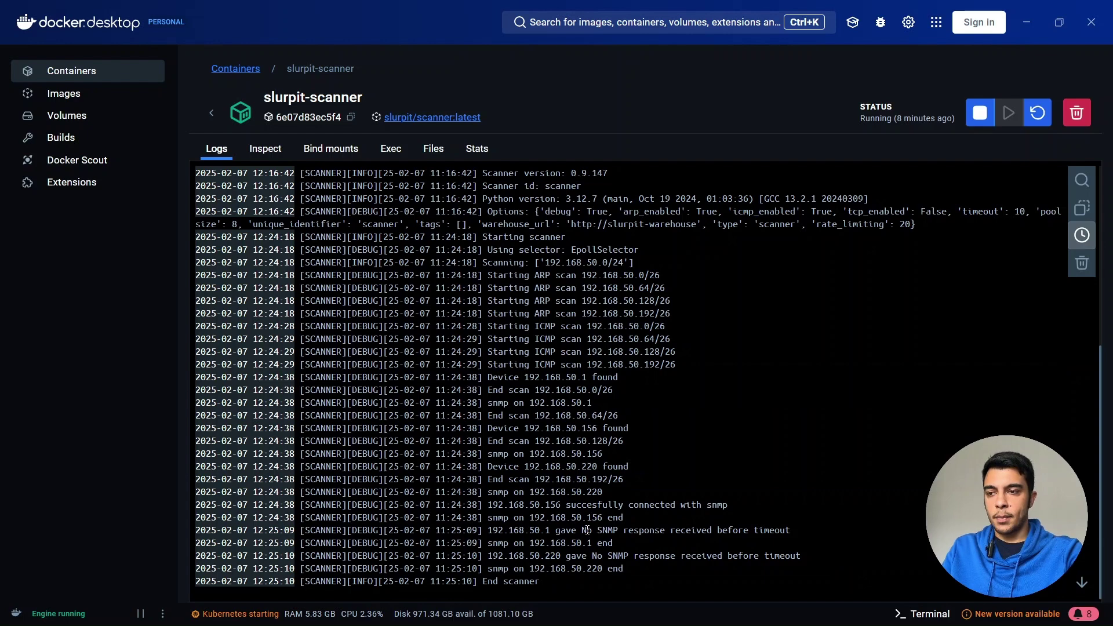
Check the SNMP results for 192.168.50.1, 192.168.50.220 and 192.168.50.156 in the scanner logs
{"action": "left_click_drag", "start_coordinate": [583, 530], "coordinate": [670, 530]}
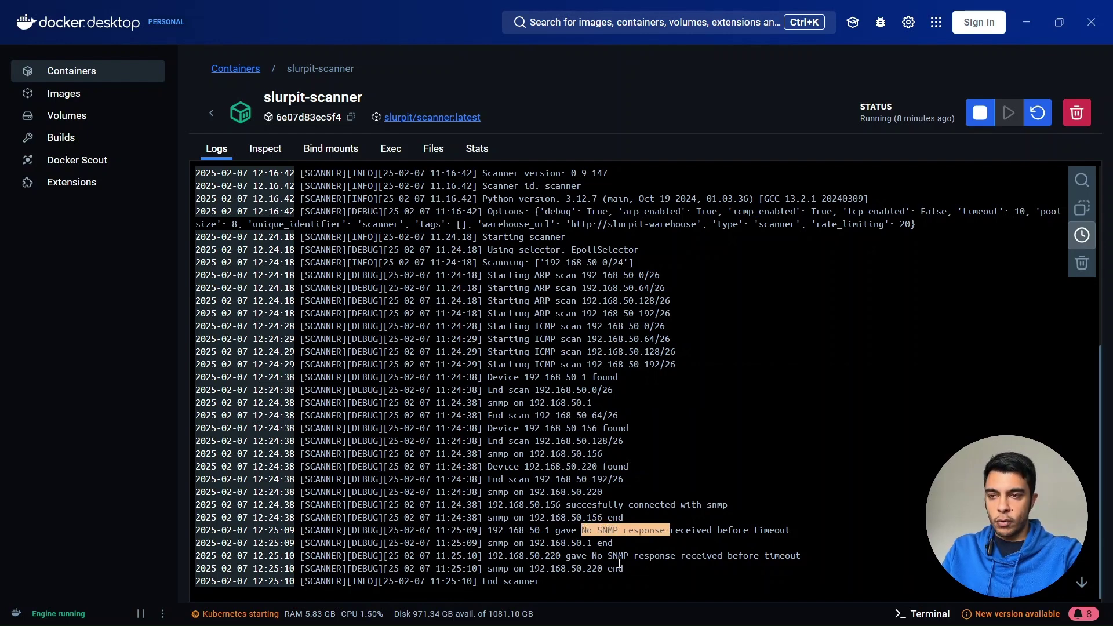
{"action": "left_click_drag", "start_coordinate": [587, 555], "coordinate": [676, 556]}
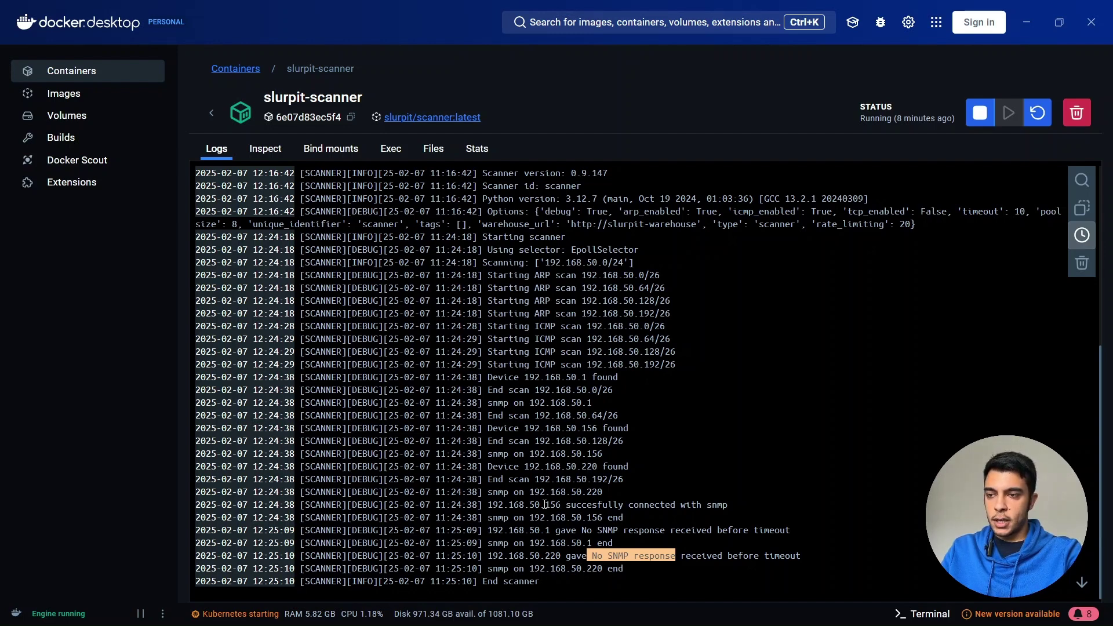
{"action": "left_click_drag", "start_coordinate": [545, 505], "coordinate": [728, 506]}
{"action": "left_click", "coordinate": [620, 519]}
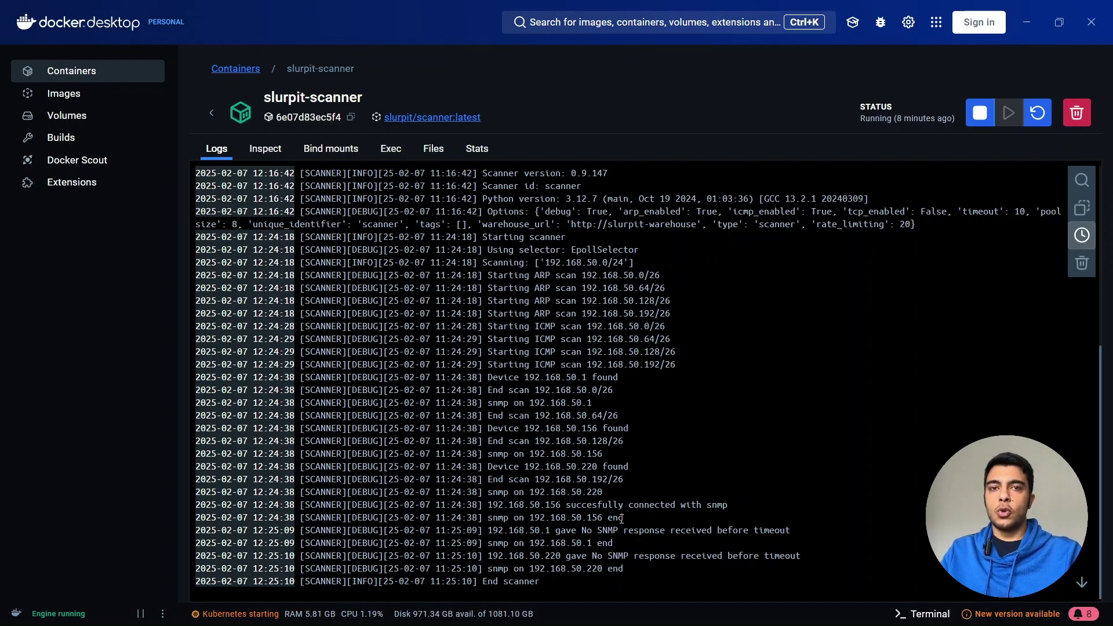
Open the warehouse container's logs and examine the incoming scanner callback request and the callback's node entry
{"action": "left_click", "coordinate": [211, 113]}
{"action": "left_click", "coordinate": [331, 390]}
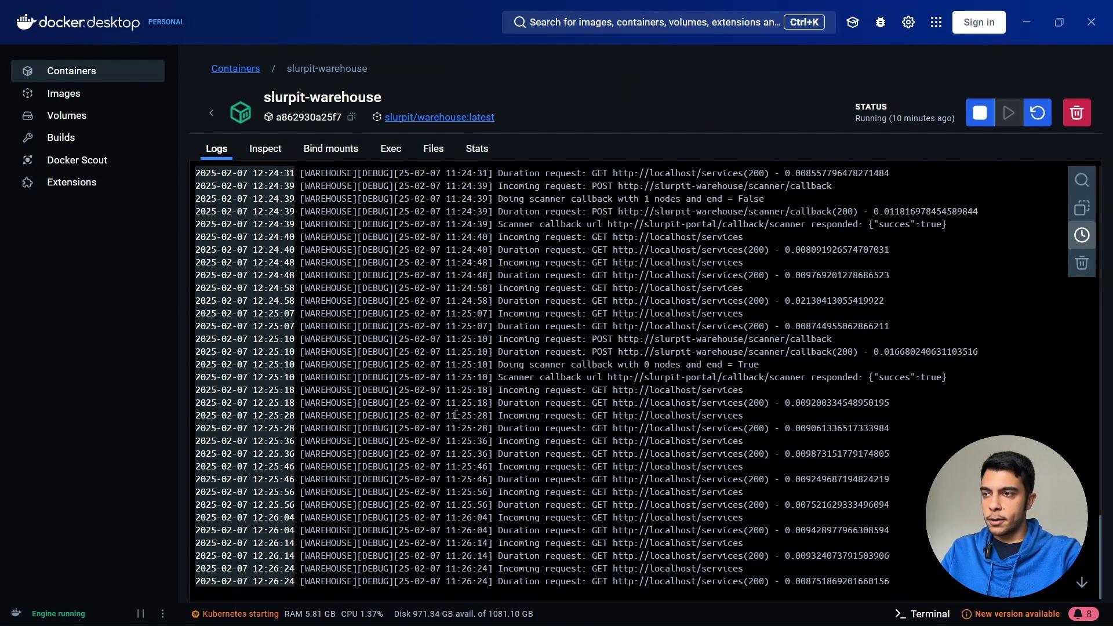
{"action": "scroll", "coordinate": [539, 449], "scroll_direction": "up", "scroll_amount": 3}
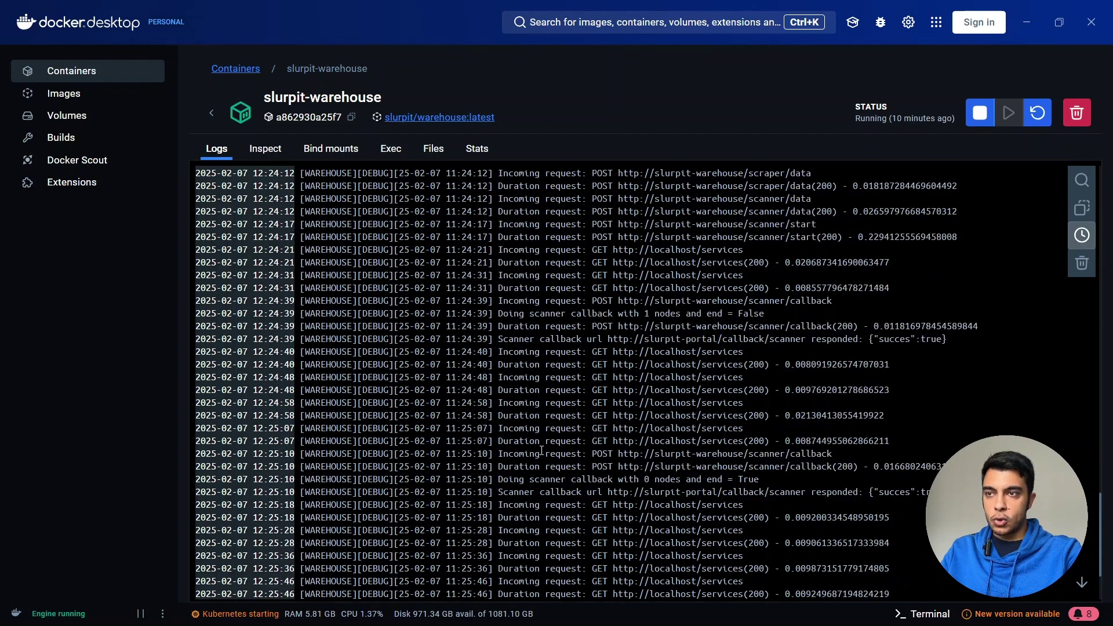
{"action": "left_click", "coordinate": [574, 301]}
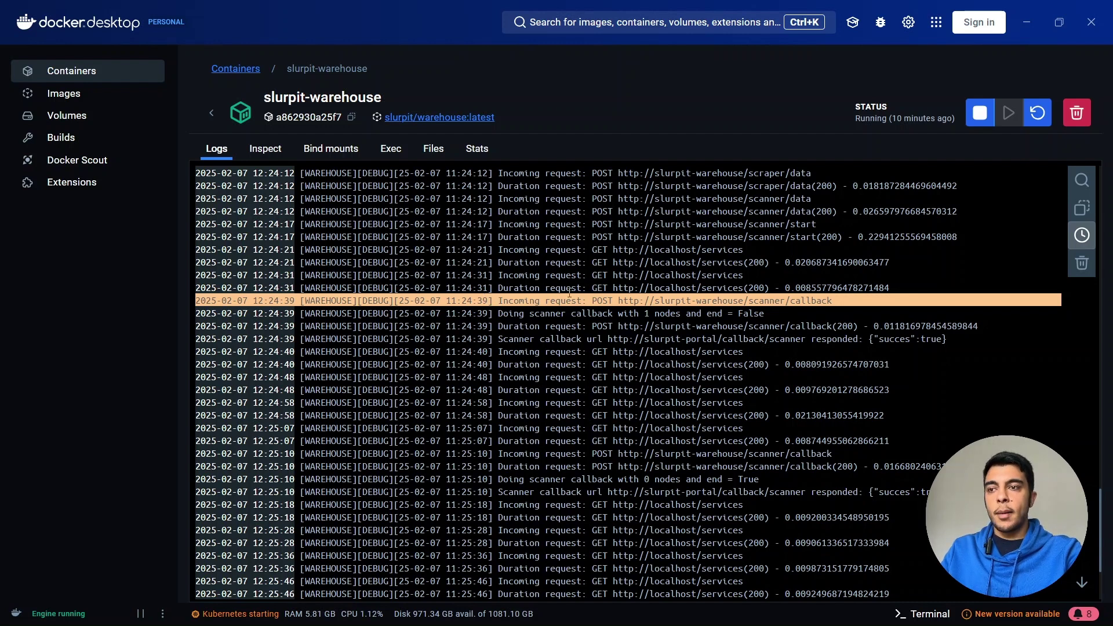
{"action": "left_click", "coordinate": [608, 300]}
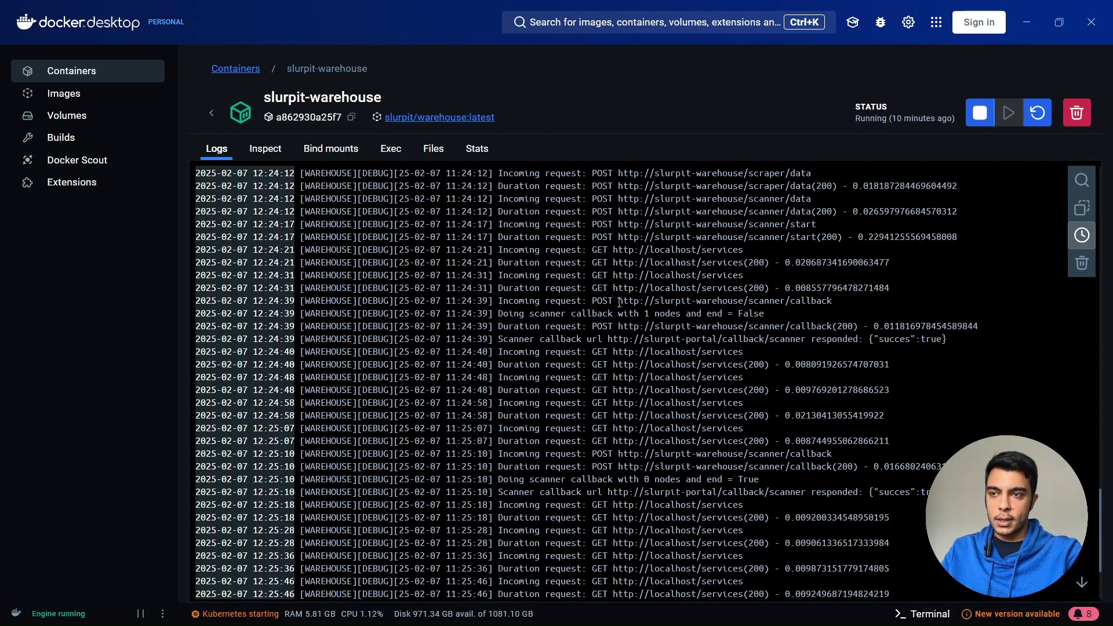
{"action": "left_click_drag", "start_coordinate": [619, 301], "coordinate": [847, 297]}
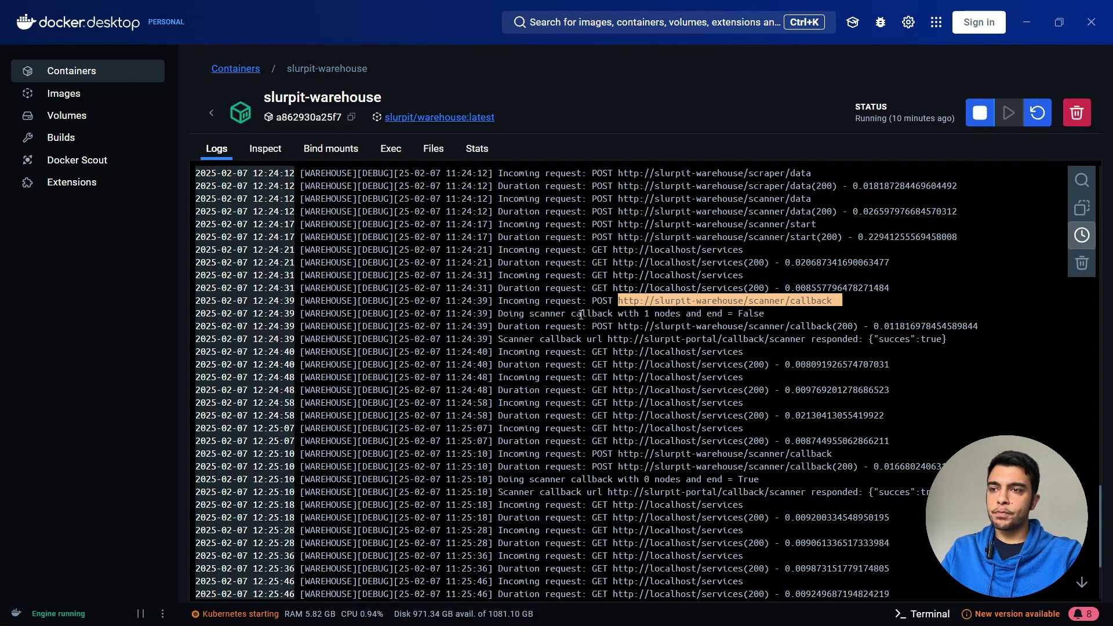
{"action": "left_click_drag", "start_coordinate": [498, 314], "coordinate": [768, 313]}
{"action": "left_click", "coordinate": [771, 313]}
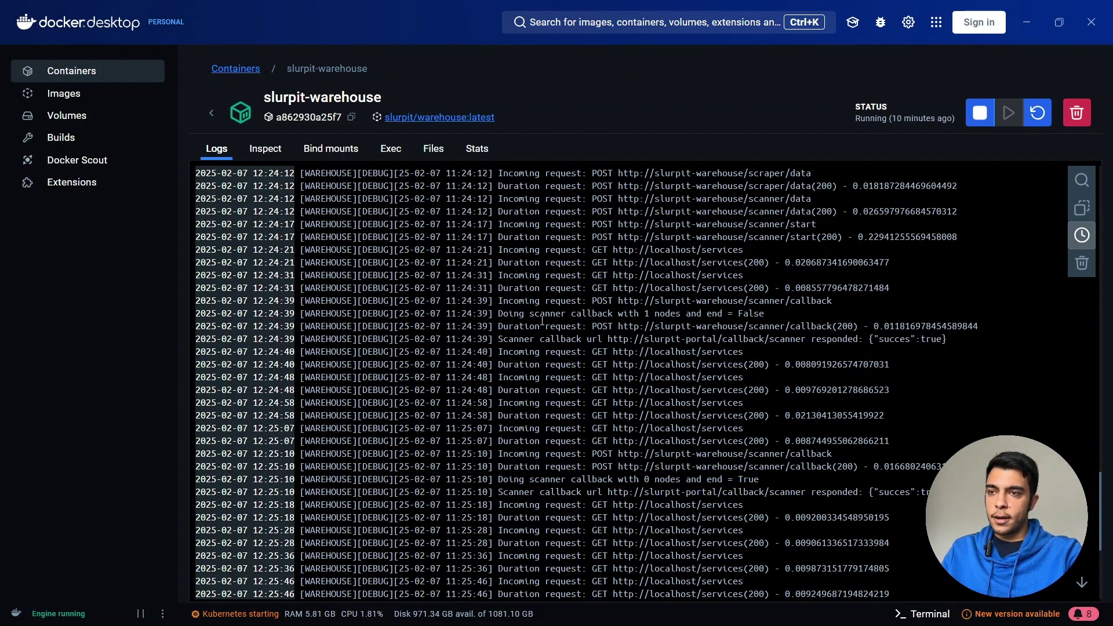
Check the scanner callback's HTTP status code and the portal callback URL's response in the warehouse logs
{"action": "left_click", "coordinate": [506, 325]}
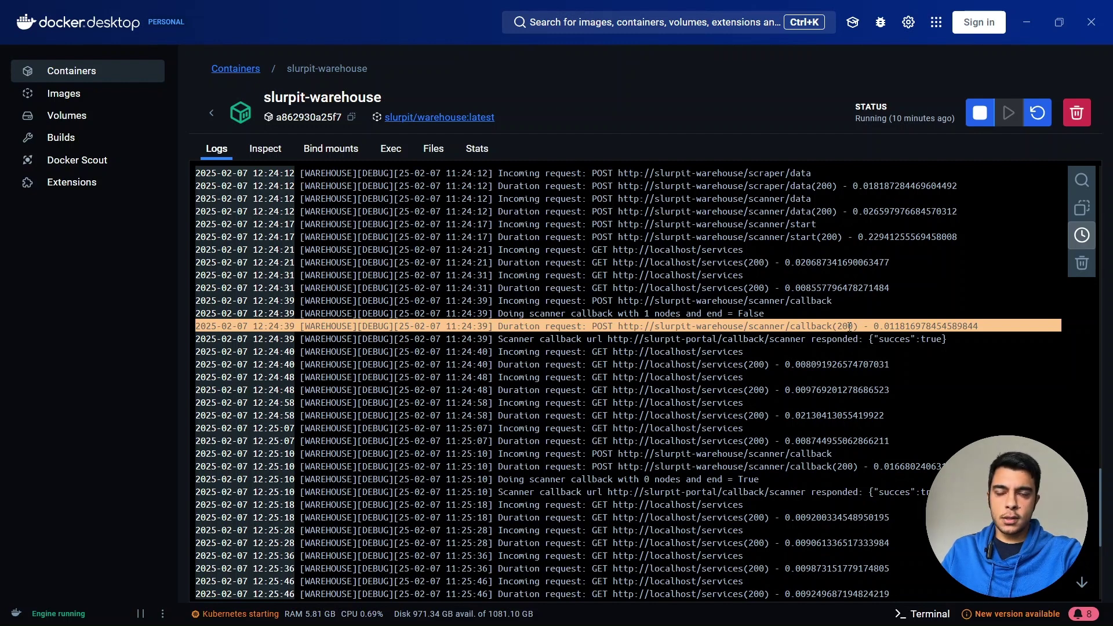
{"action": "left_click_drag", "start_coordinate": [863, 326], "coordinate": [833, 327]}
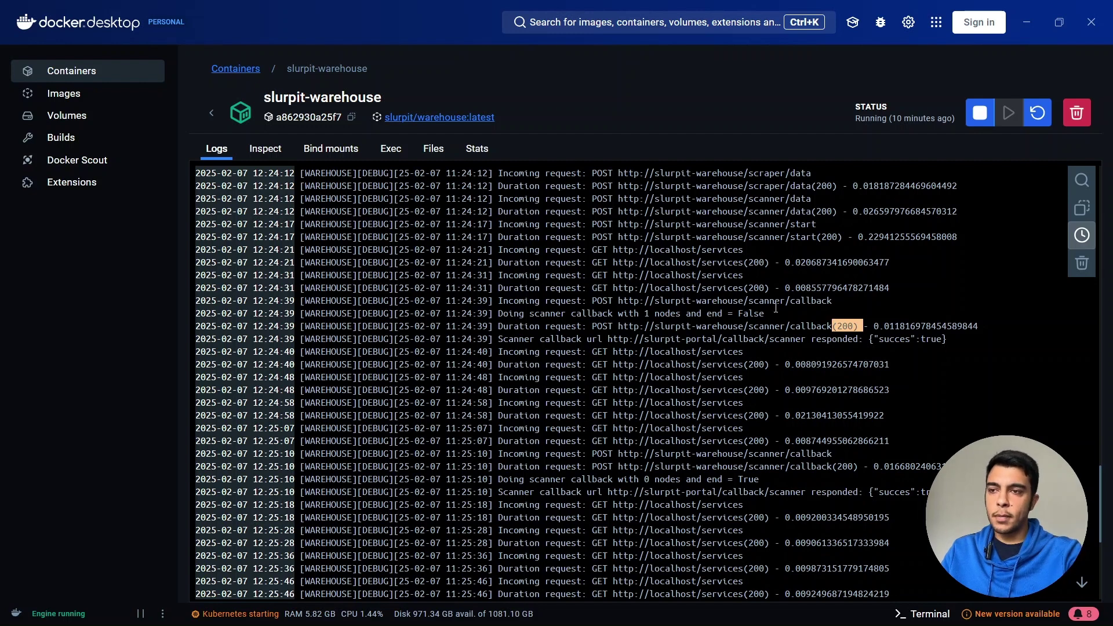
{"action": "left_click", "coordinate": [571, 338]}
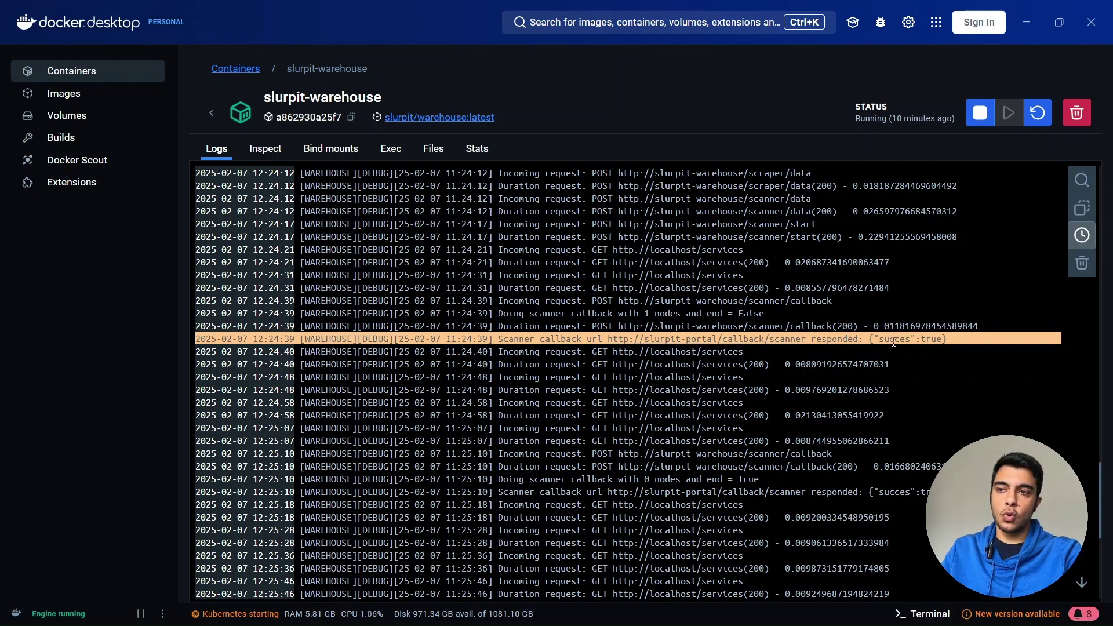
{"action": "left_click_drag", "start_coordinate": [869, 342], "coordinate": [953, 342]}
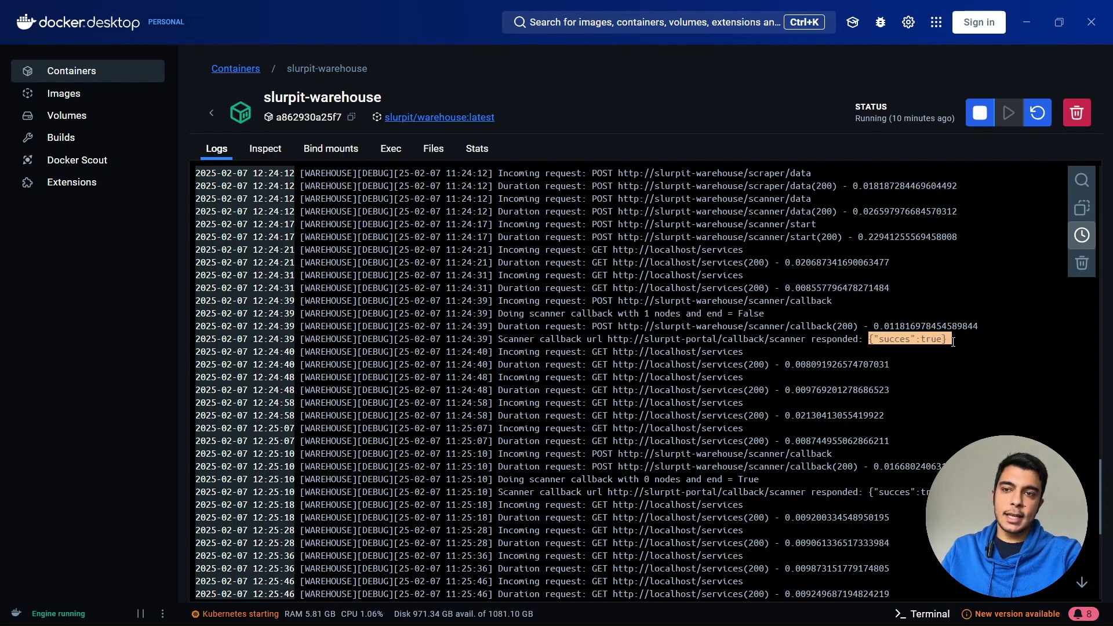
{"action": "left_click", "coordinate": [950, 342]}
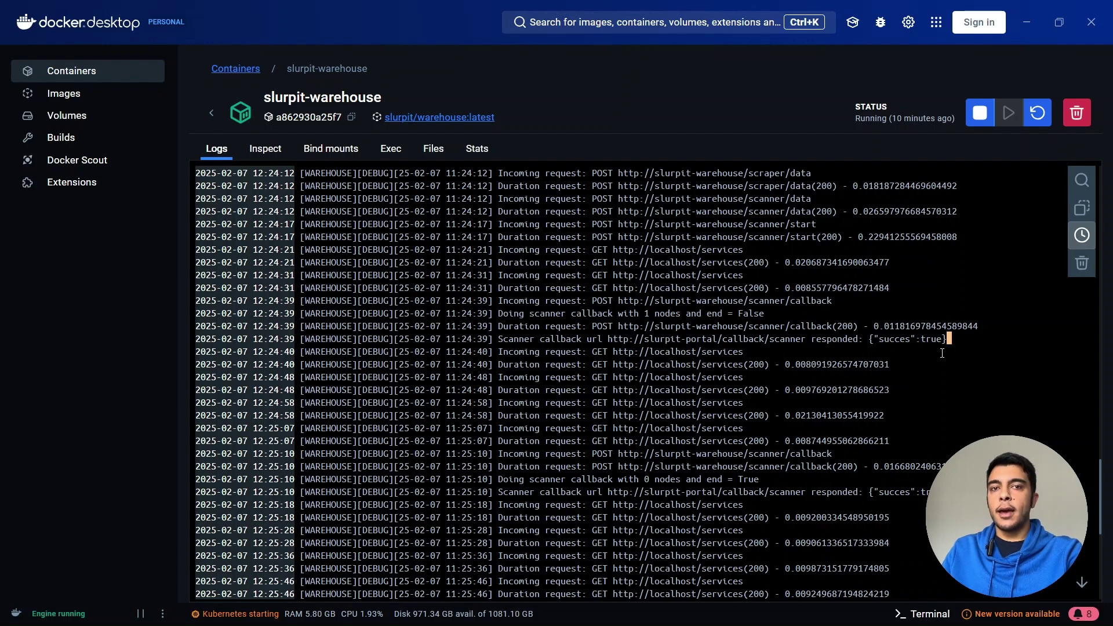
Switch back to the Slurp'it portal in the browser and open the device overview
{"action": "key", "text": "ctrl+super+Right"}
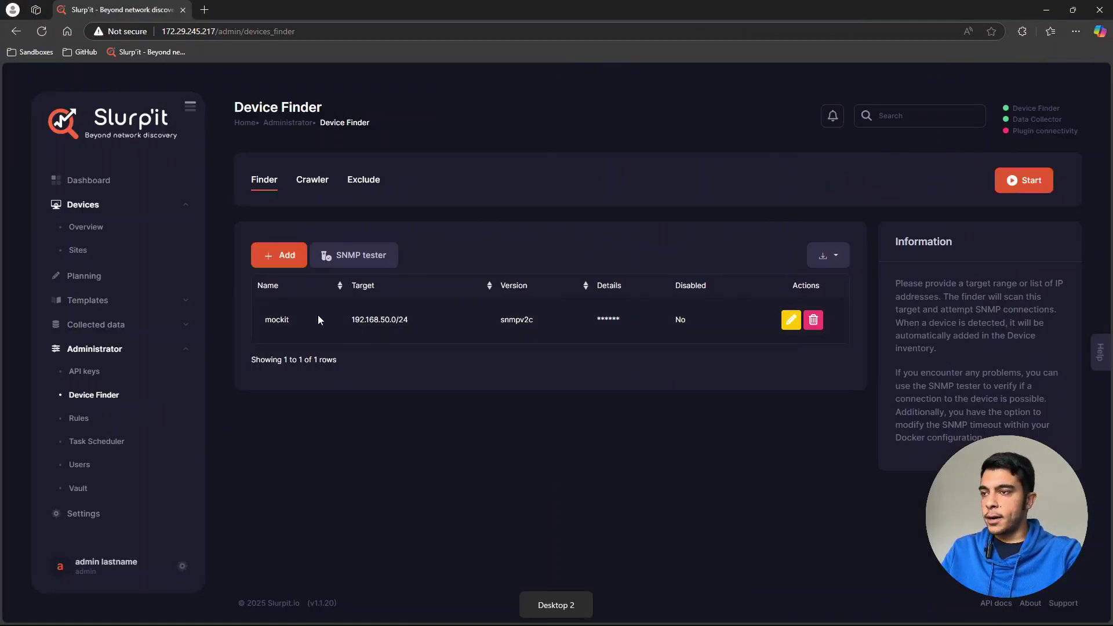
{"action": "left_click", "coordinate": [85, 226]}
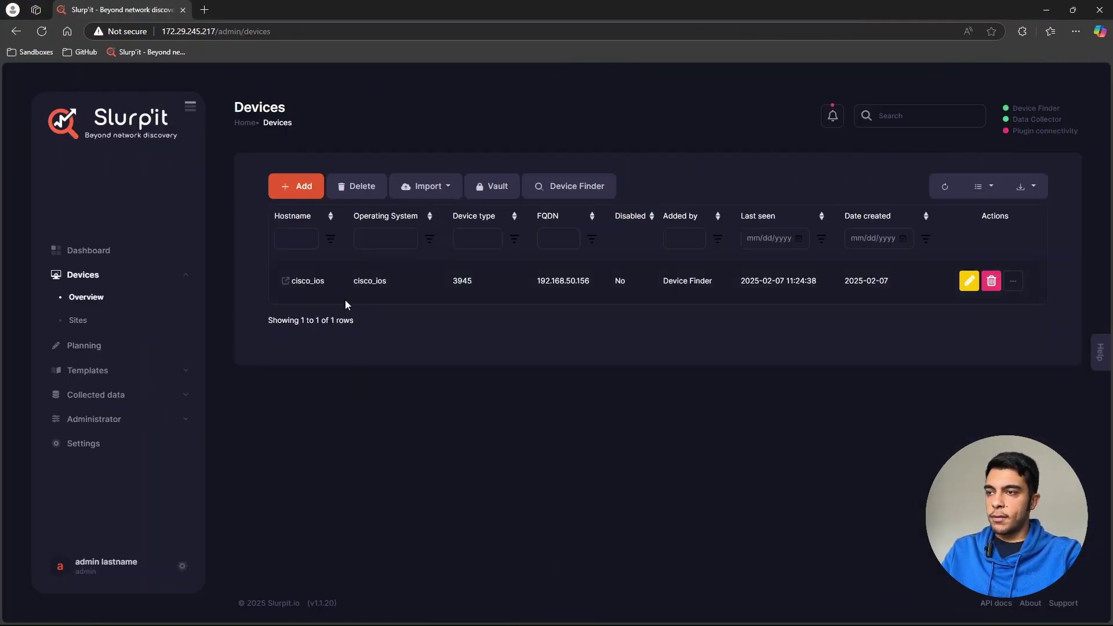